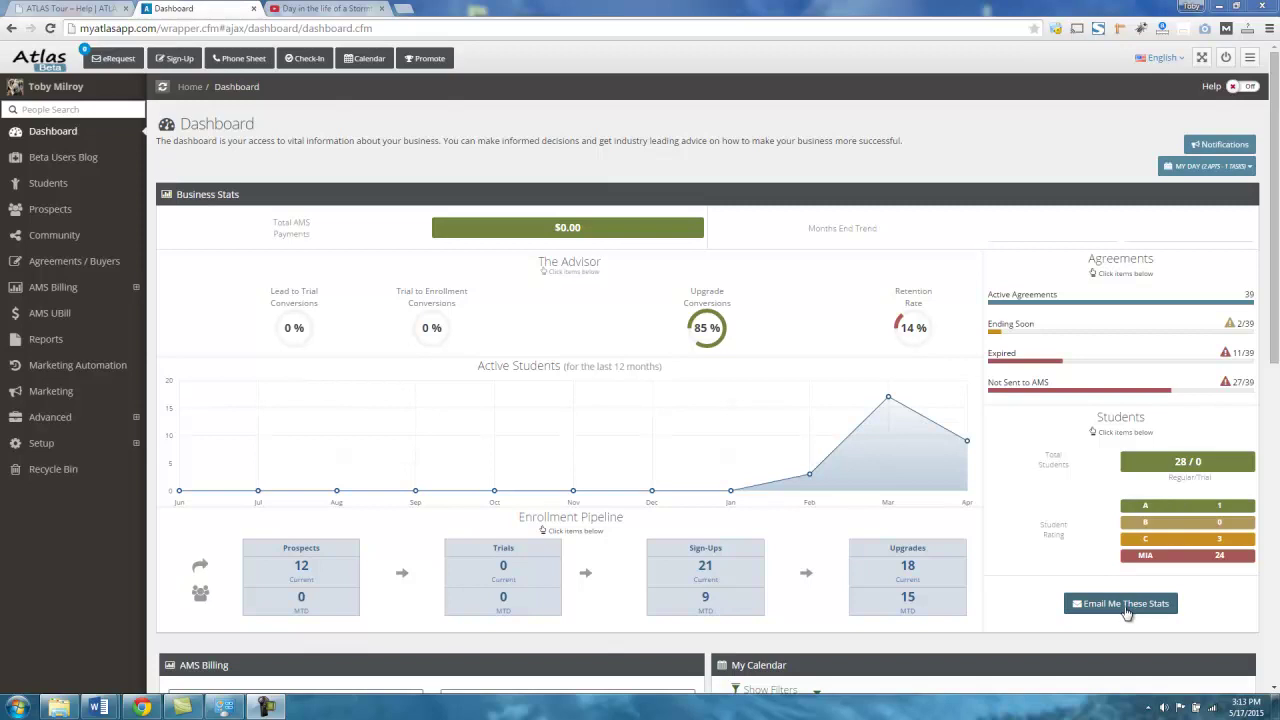
pyautogui.click(1127, 604)
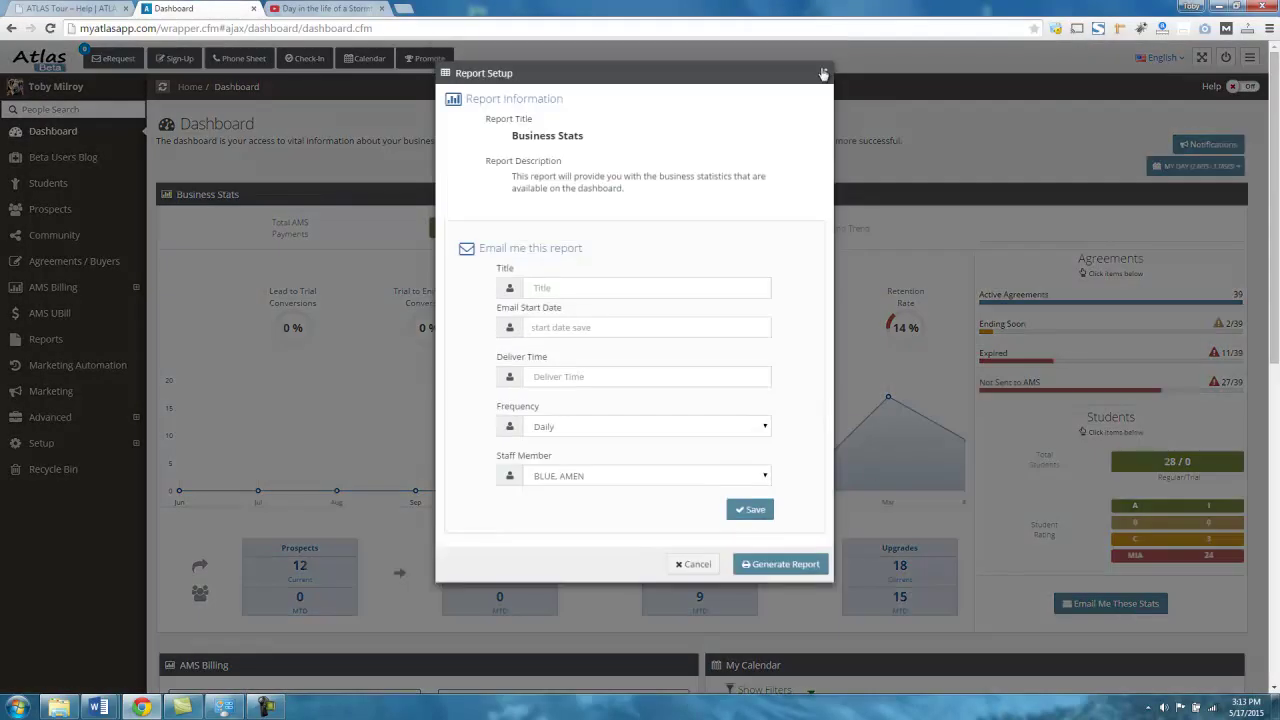
pyautogui.click(822, 74)
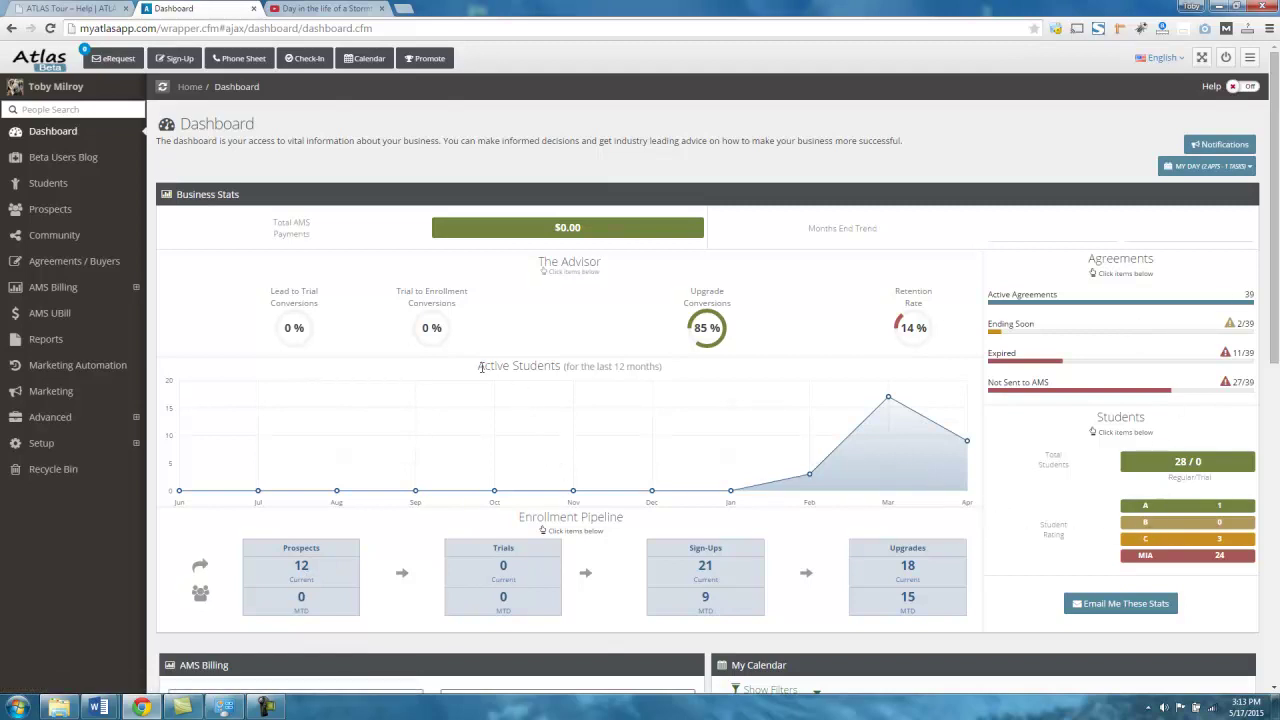
pyautogui.moveTo(478, 365); pyautogui.dragTo(671, 382)
pyautogui.click(1029, 407)
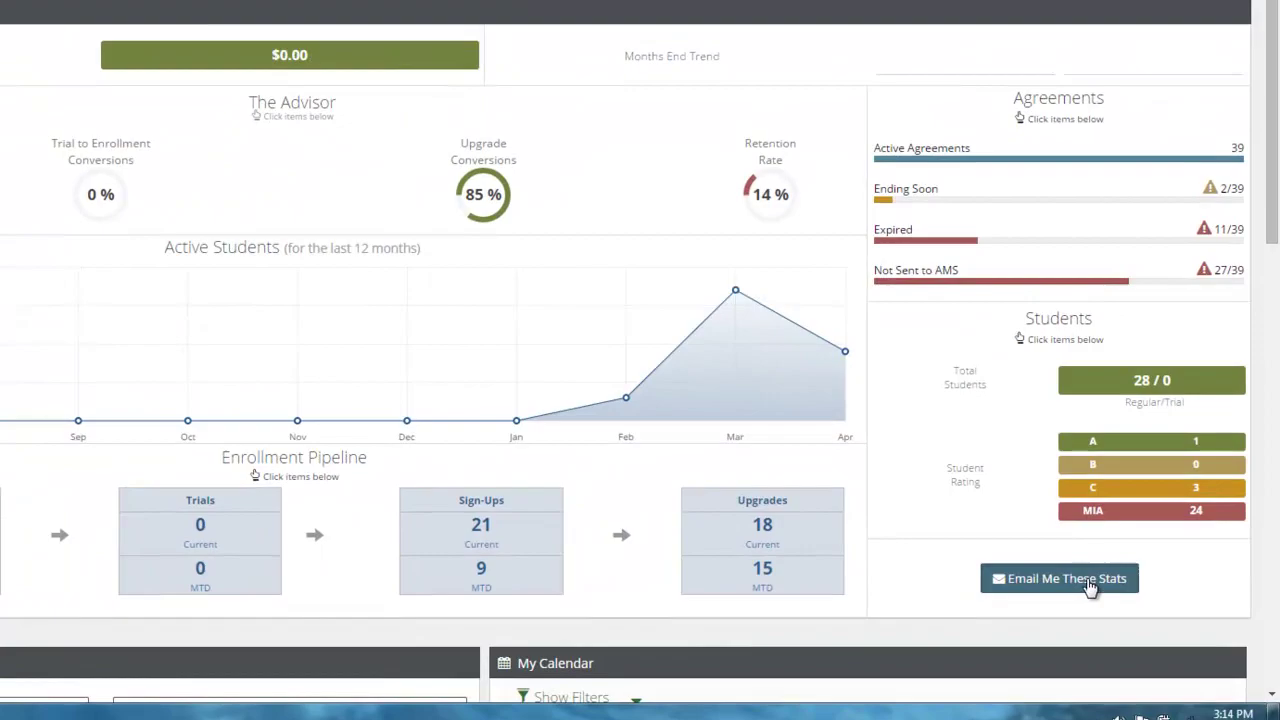
# - Open the email setup for the dashboard's business stats and title the report "Stat Report MASTE"
pyautogui.click(1120, 603)
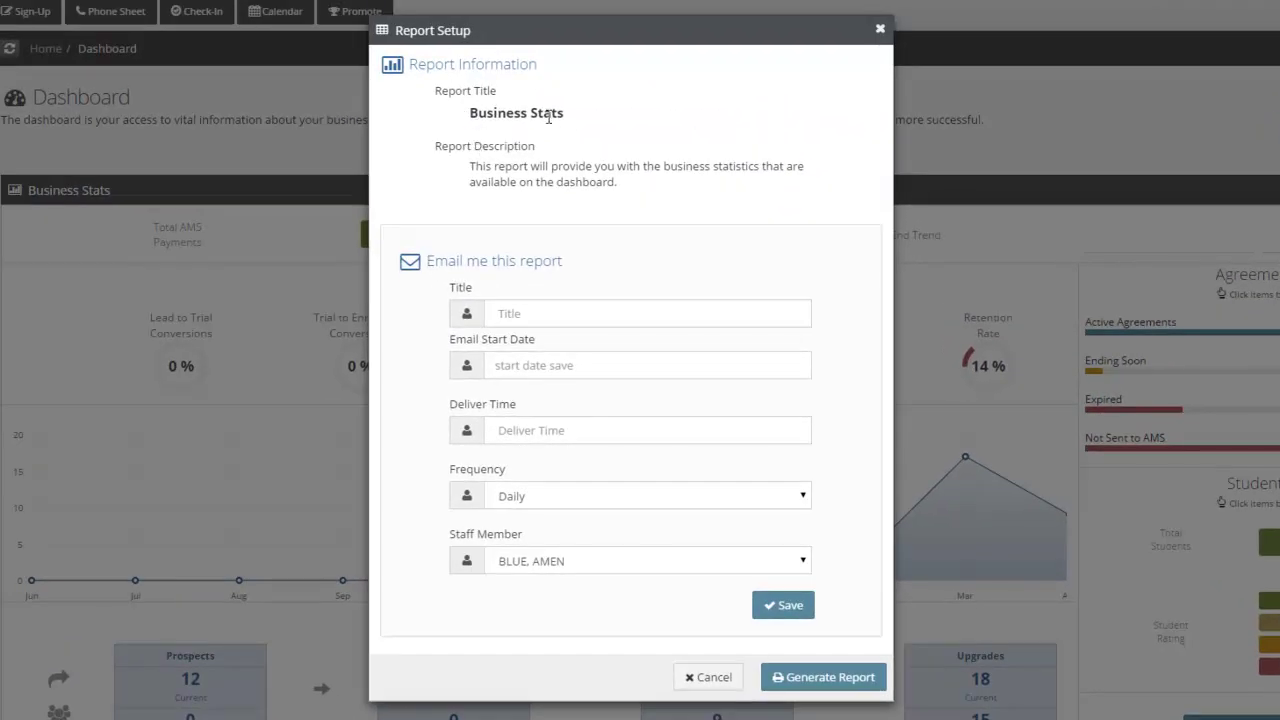
pyautogui.moveTo(471, 114); pyautogui.dragTo(563, 124)
pyautogui.click(560, 128)
pyautogui.click(603, 312)
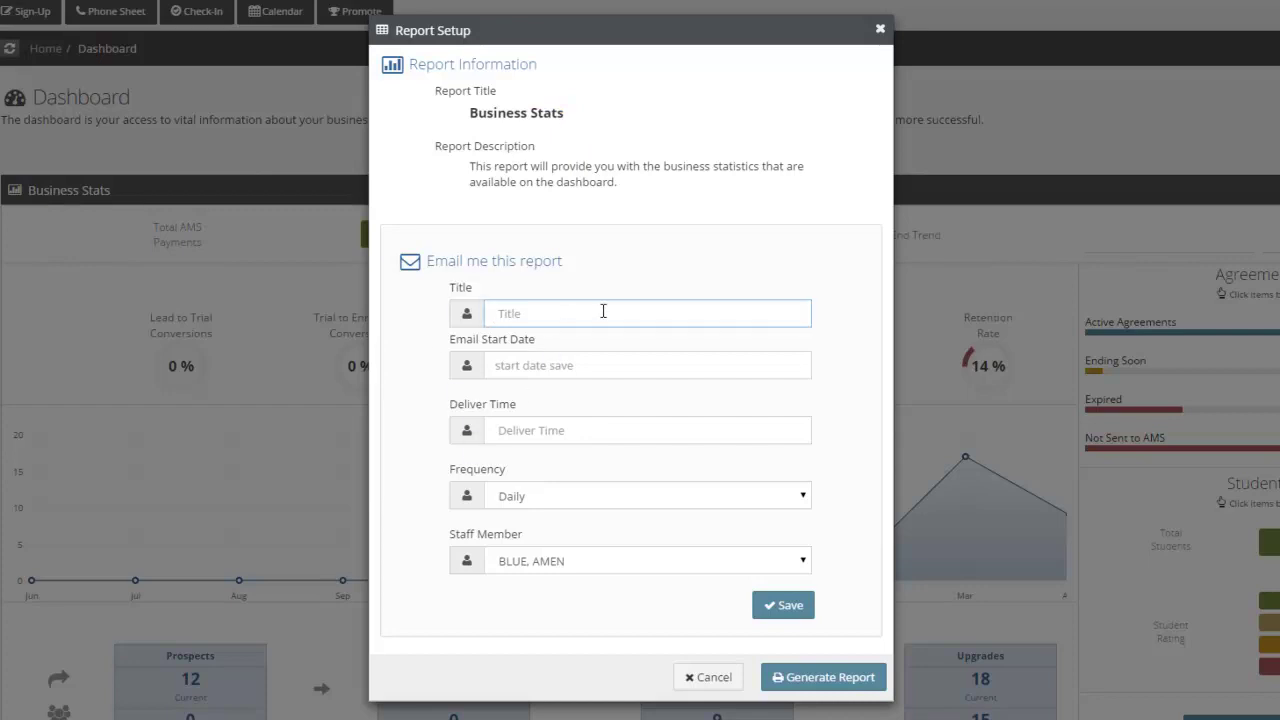
pyautogui.write('Stat Report MASTE')
# - Set the report's email start date to 05/17/2015
pyautogui.moveTo(466, 341); pyautogui.dragTo(521, 345)
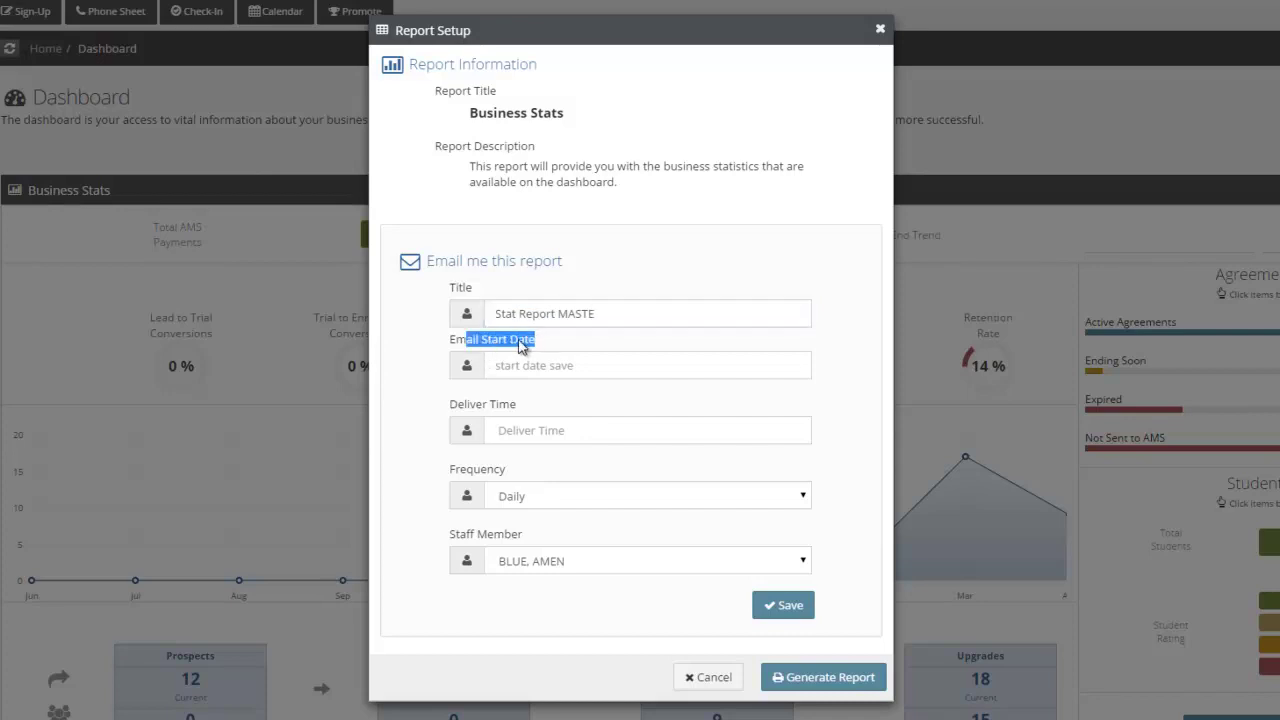
pyautogui.click(537, 366)
pyautogui.click(500, 528)
# - Set the report's deliver time to 11:00
pyautogui.click(537, 432)
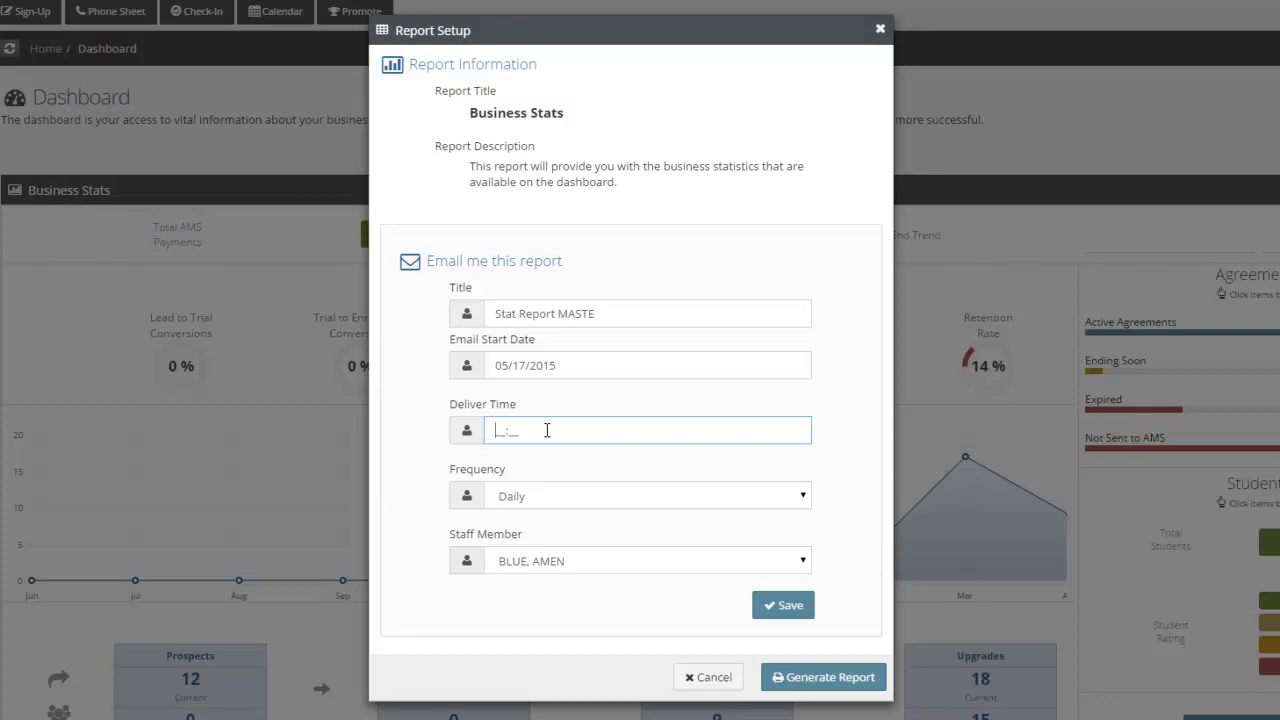
pyautogui.write('1100')
pyautogui.click(532, 455)
pyautogui.click(550, 435)
pyautogui.click(532, 471)
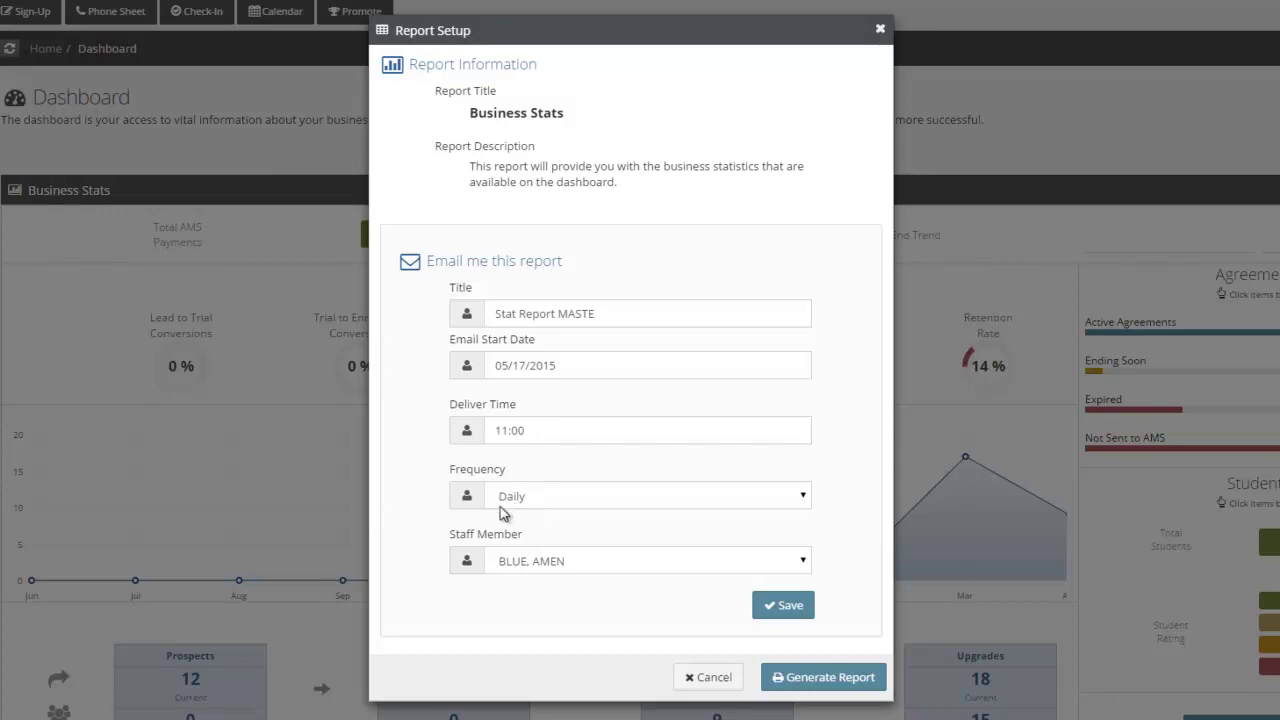
# - Set the report's frequency to Weekly and its email start date to 05/22/2015
pyautogui.click(530, 500)
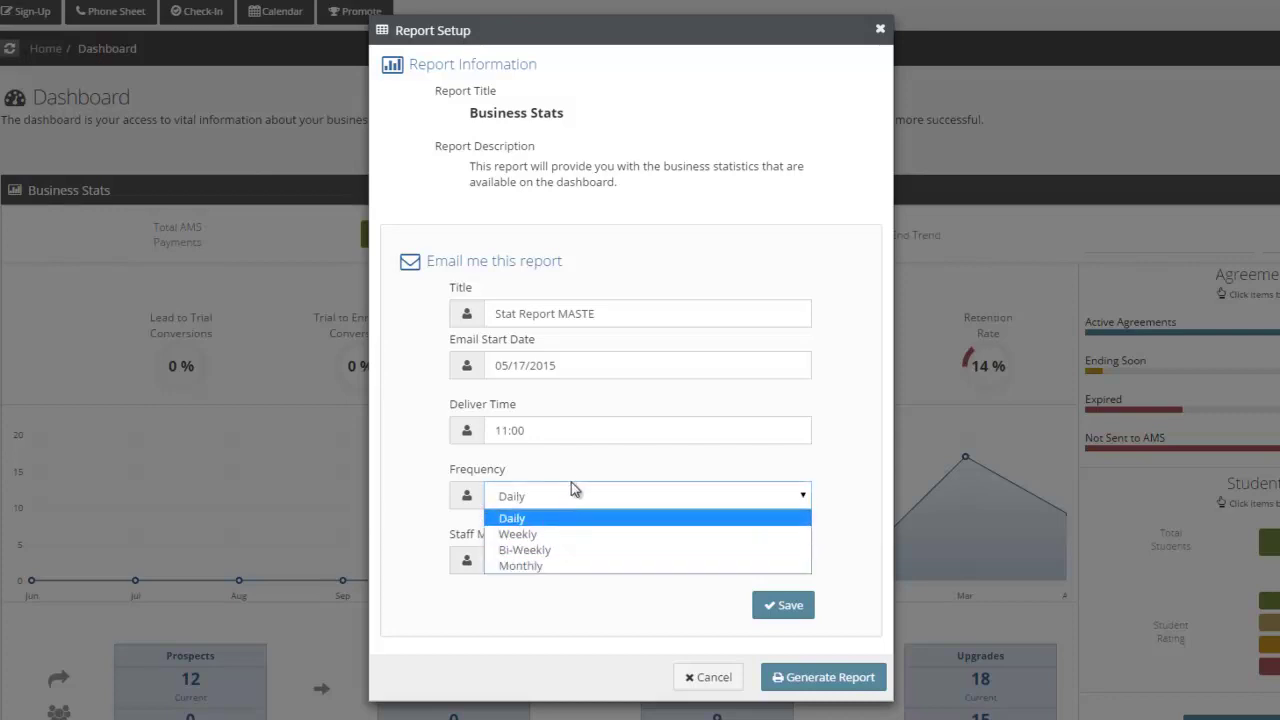
pyautogui.click(538, 534)
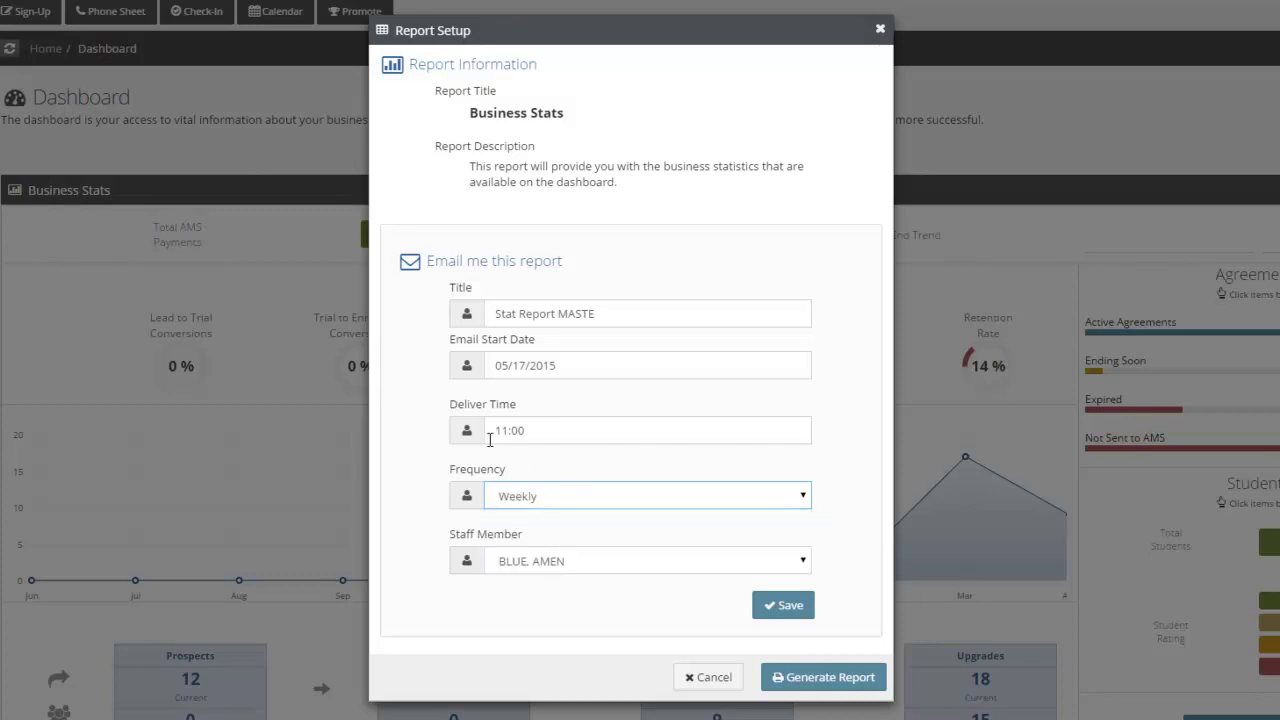
pyautogui.click(519, 362)
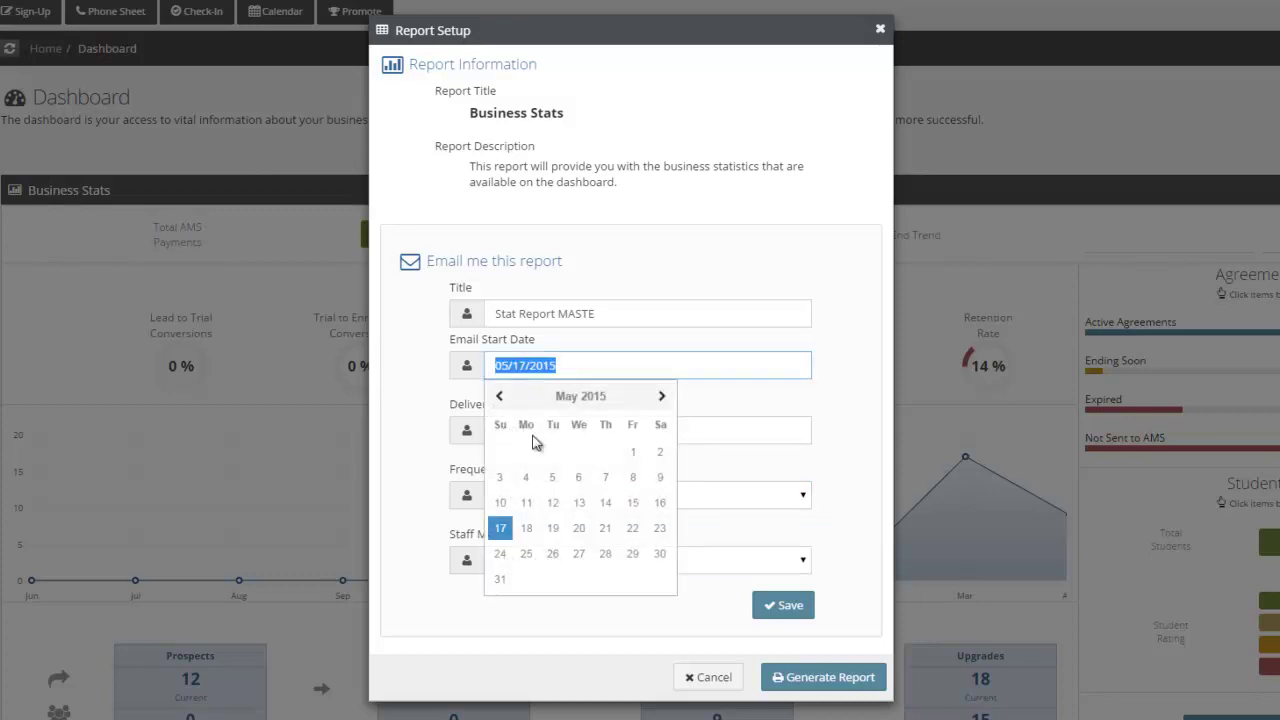
pyautogui.click(632, 530)
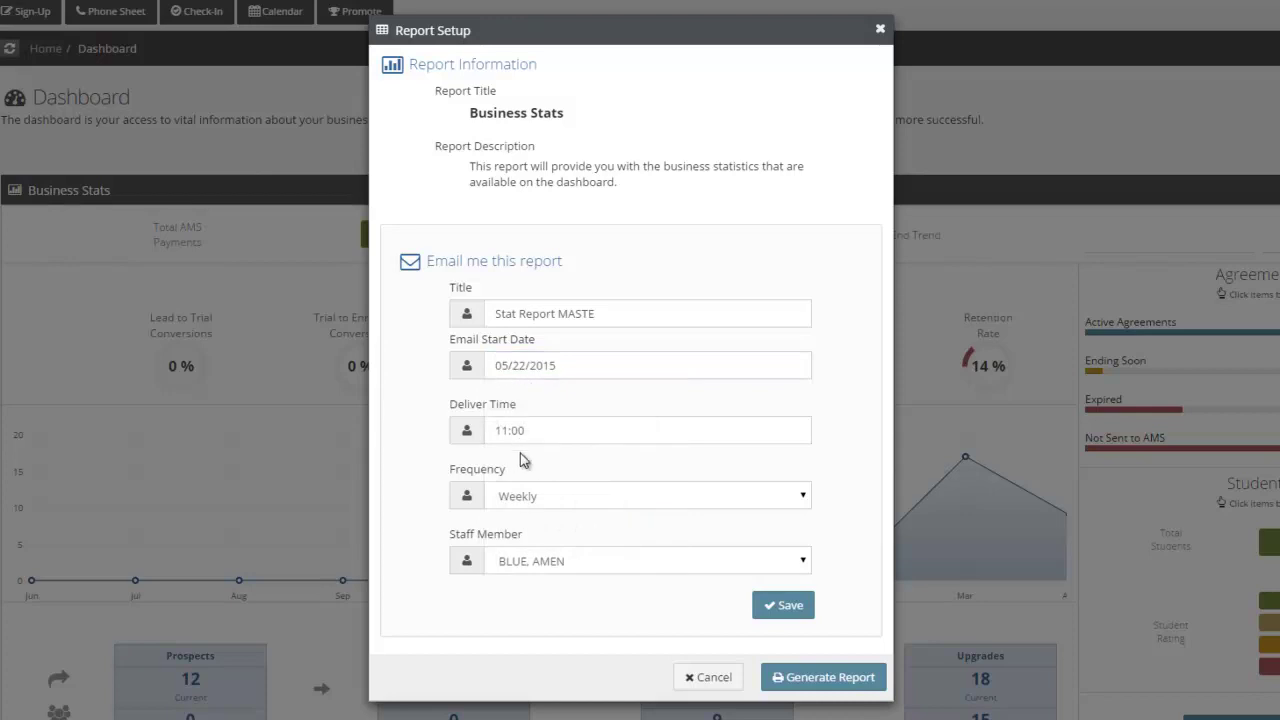
# - Choose the signed-in user as the staff member who receives the report
pyautogui.click(518, 565)
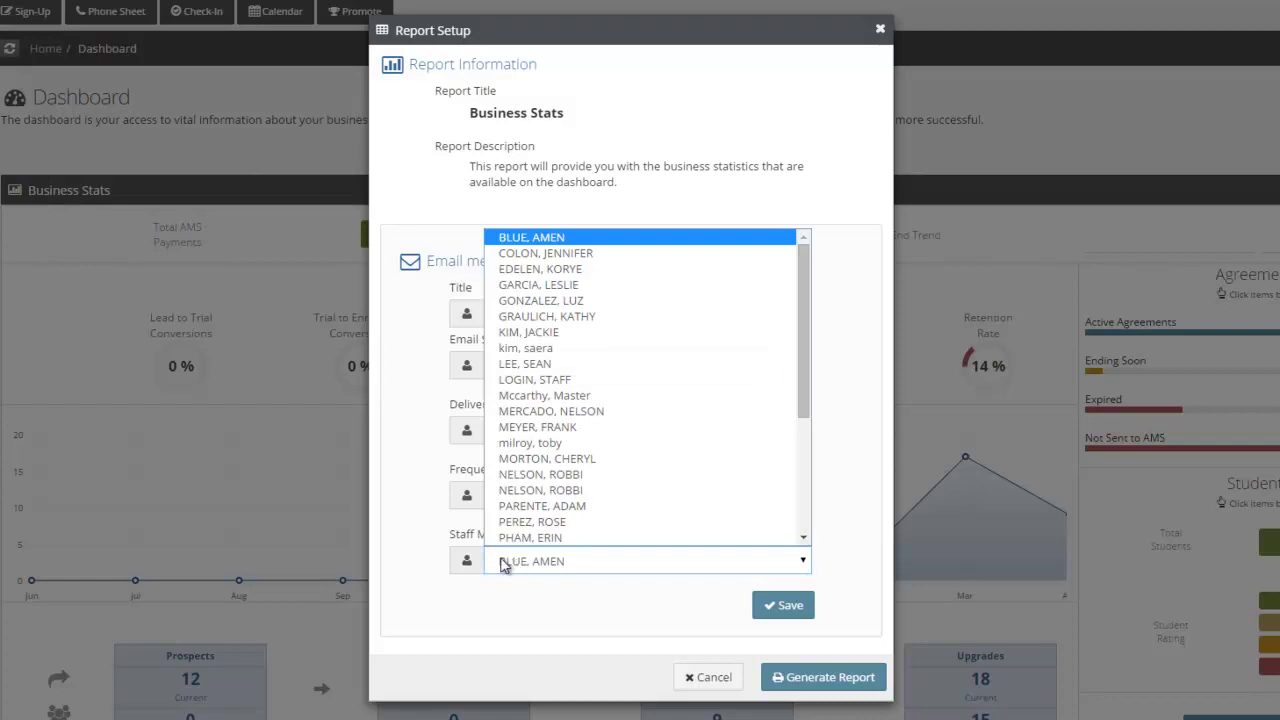
pyautogui.click(462, 555)
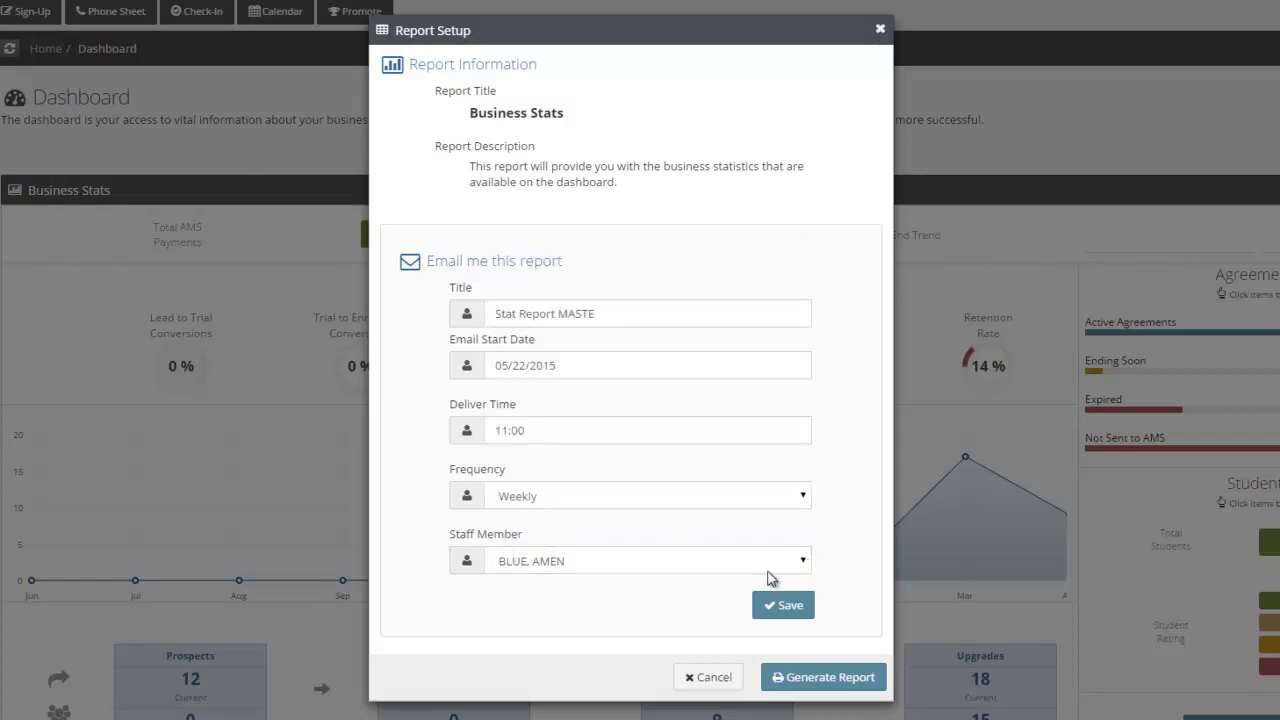
pyautogui.click(569, 562)
pyautogui.scroll(-3, 585, 521)
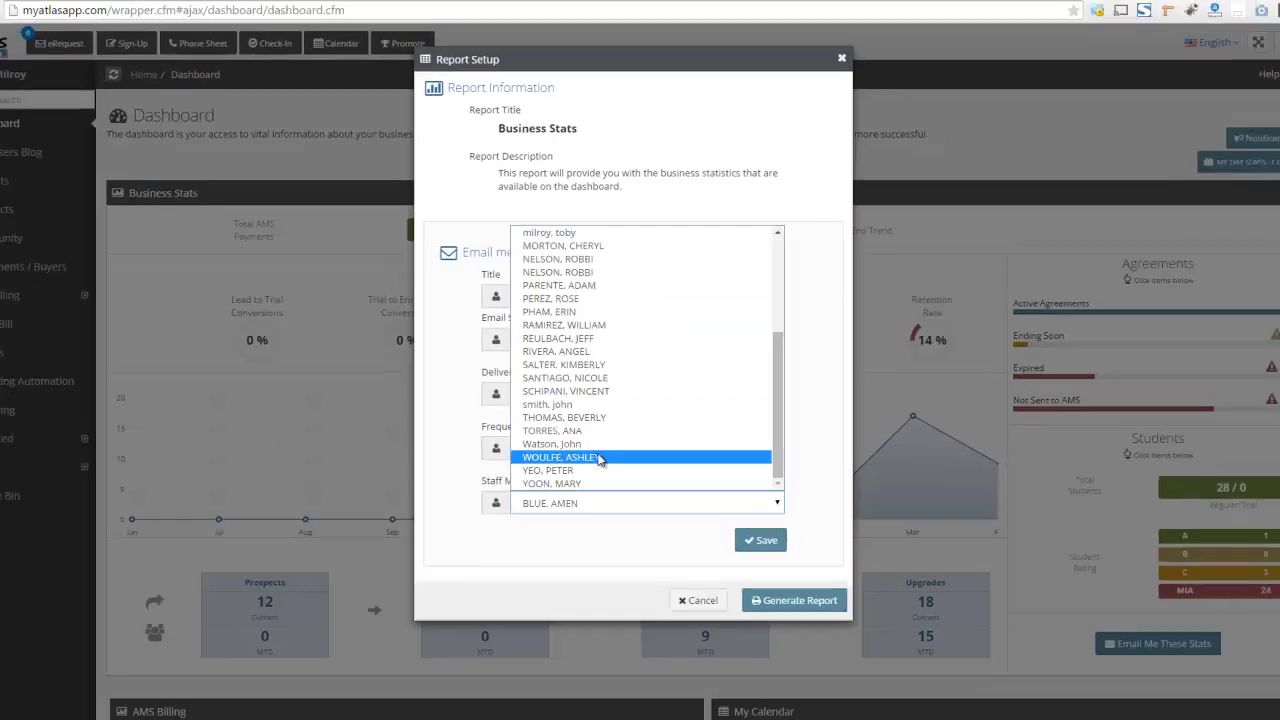
pyautogui.scroll(2, 592, 530)
pyautogui.scroll(1, 605, 452)
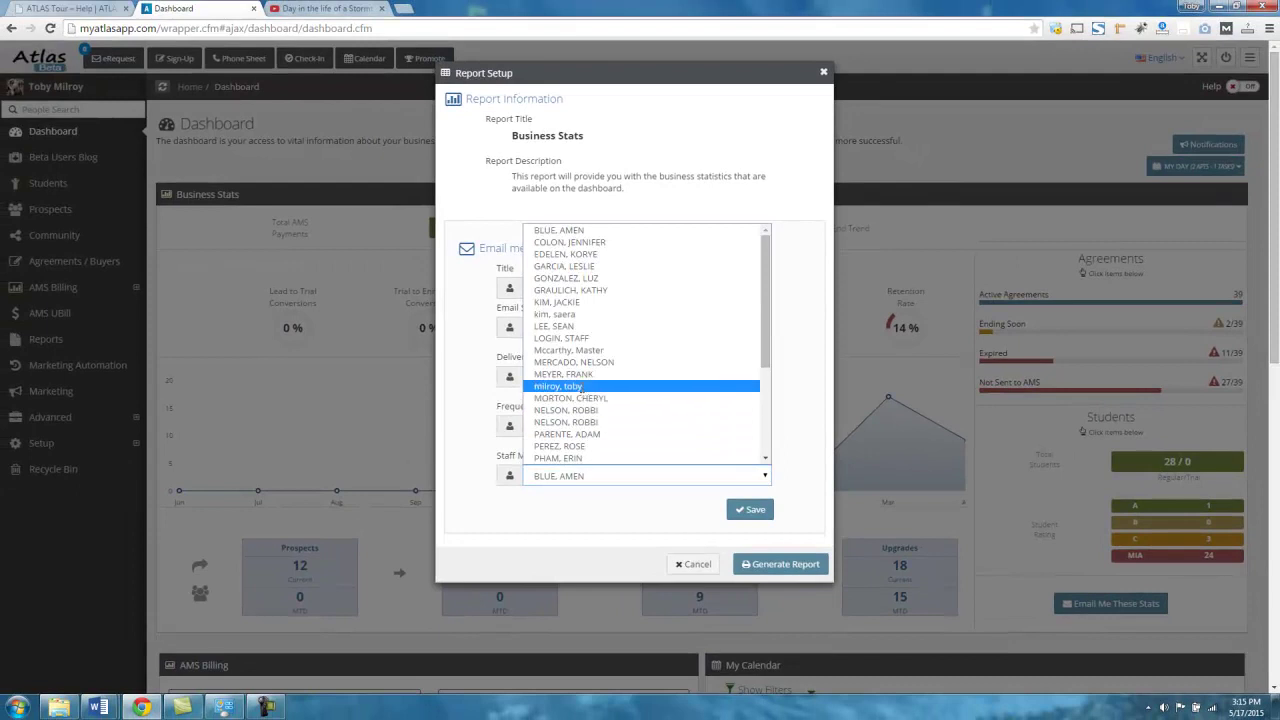
pyautogui.click(575, 386)
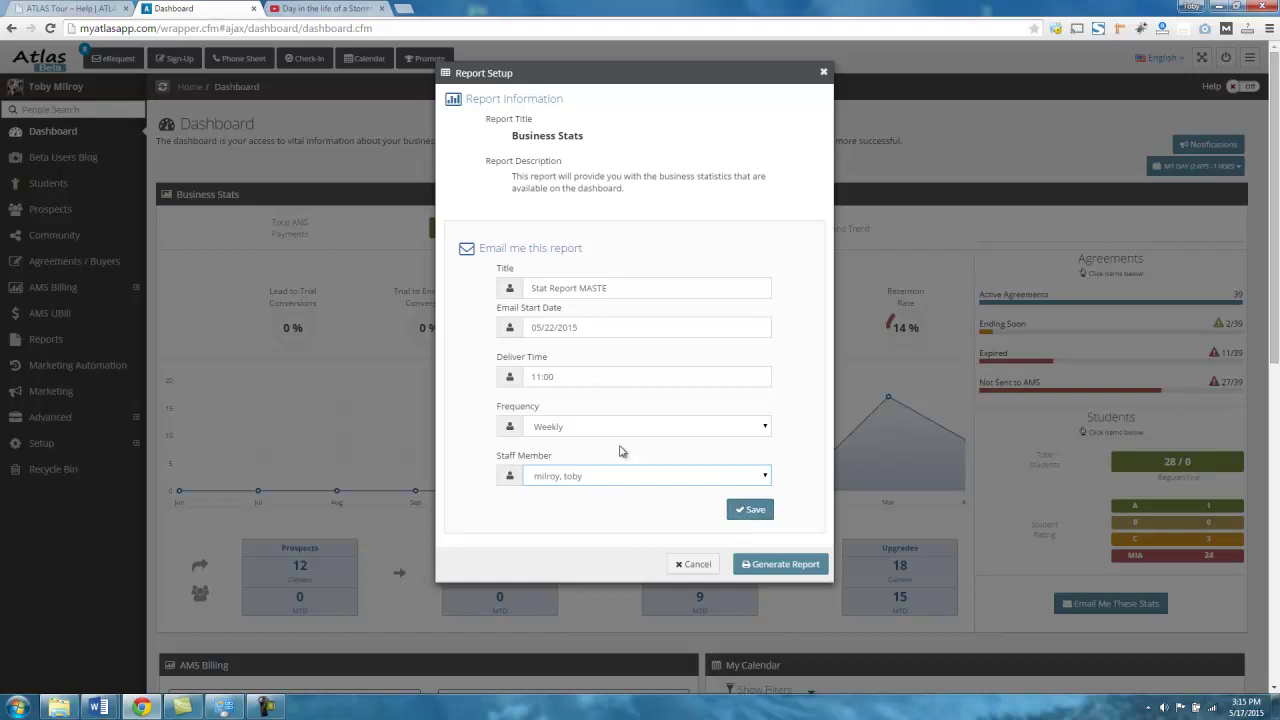
# - Generate the Business Stats report, examine its conversion and agreement figures, and close the report
pyautogui.click(773, 566)
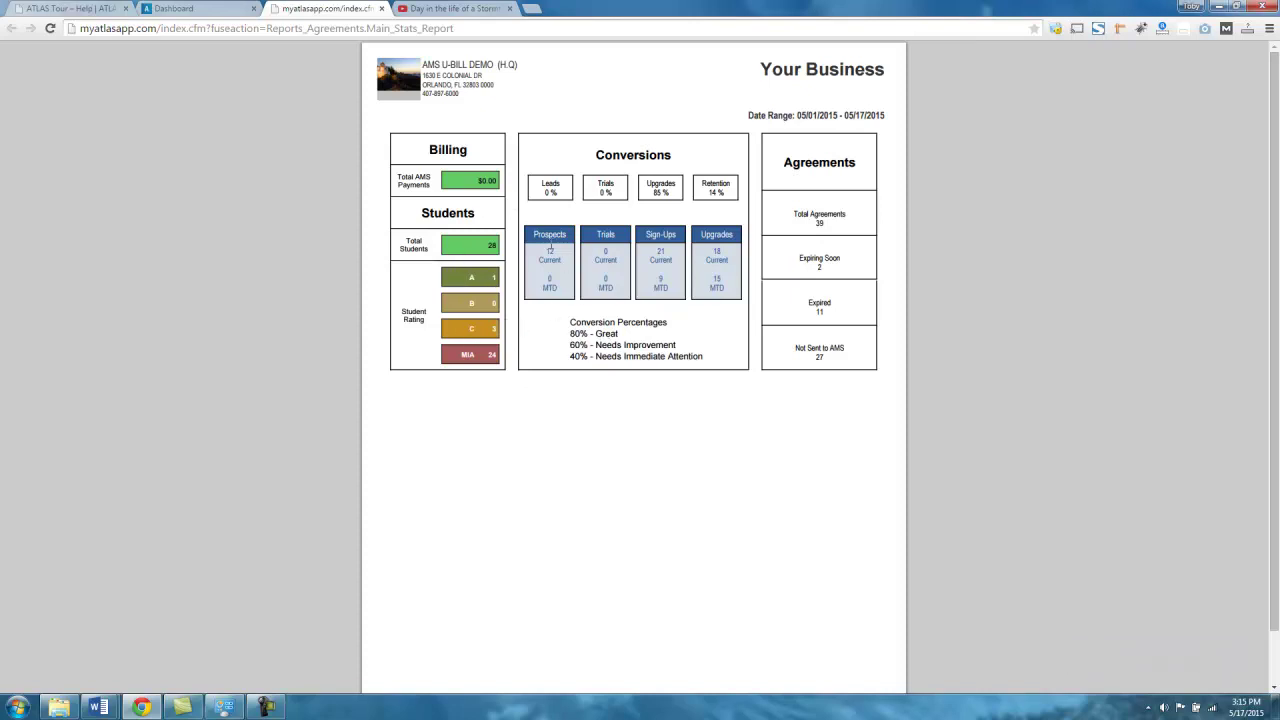
pyautogui.moveTo(556, 253); pyautogui.dragTo(676, 288)
pyautogui.click(676, 288)
pyautogui.moveTo(797, 216); pyautogui.dragTo(841, 216)
pyautogui.click(834, 276)
pyautogui.click(382, 9)
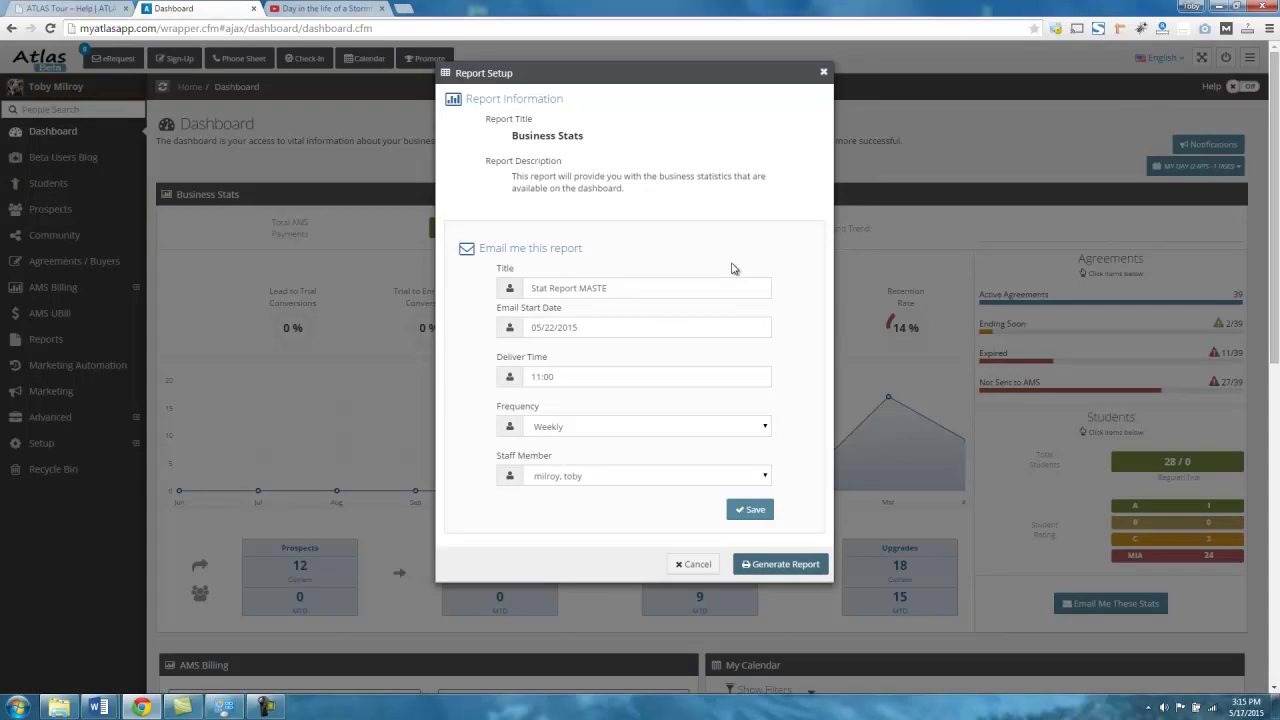
pyautogui.scroll(-3, 797, 337)
pyautogui.scroll(3, 800, 340)
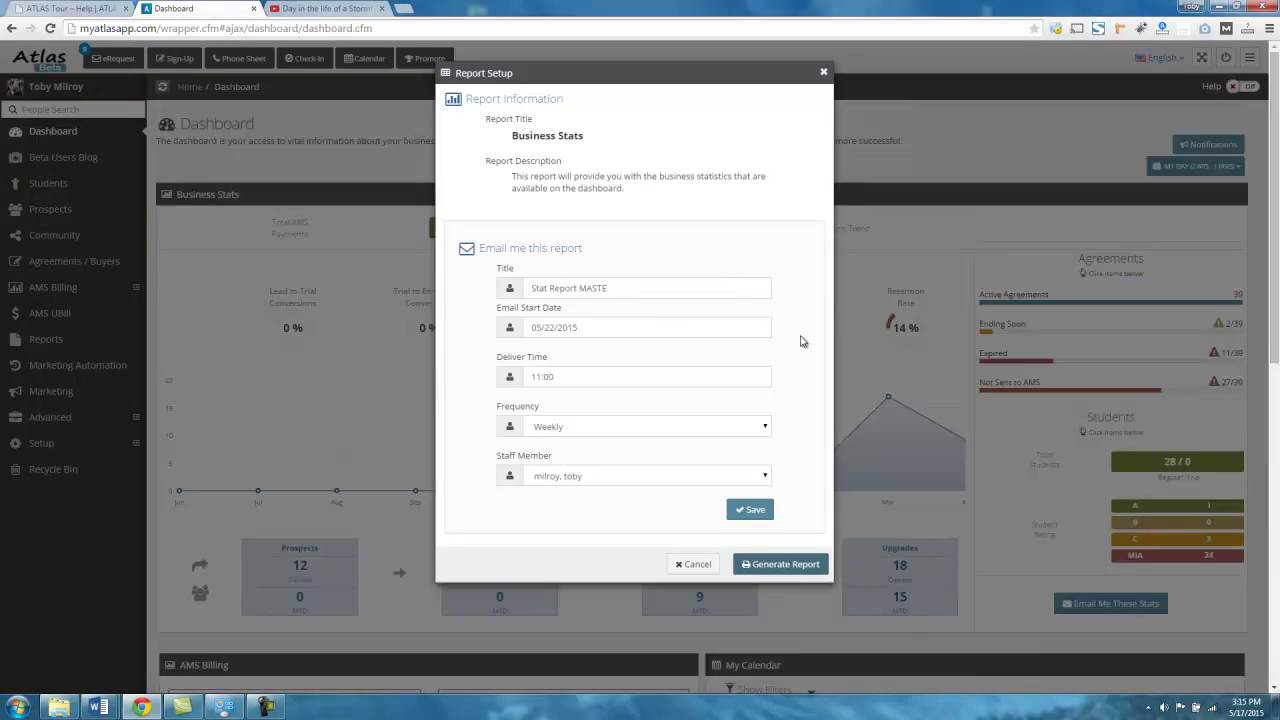